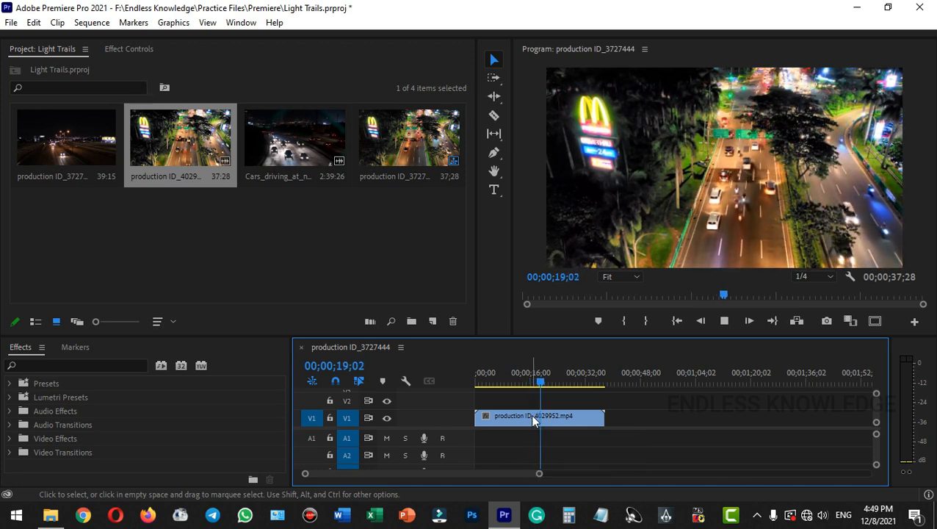
Stop playback, search the effects for "echo" and apply the Echo video effect to the clip on track V1
key(space)
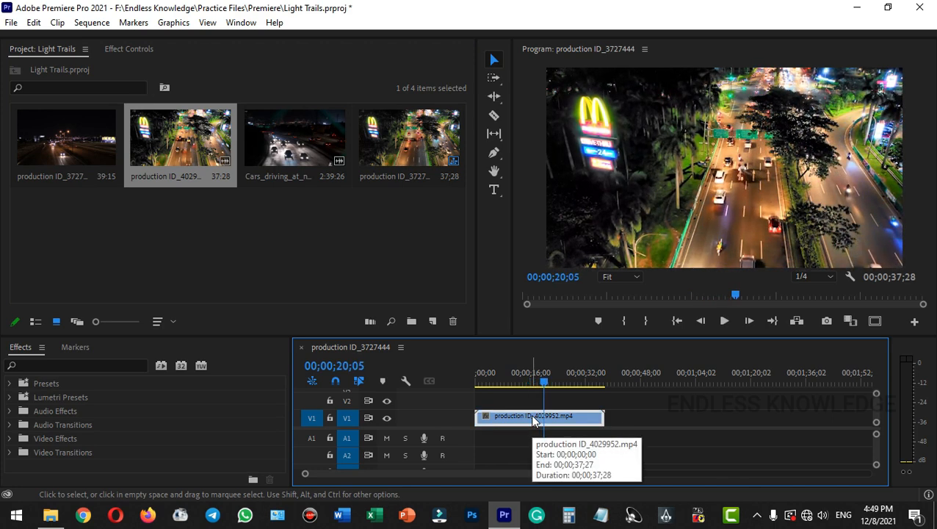
click(40, 365)
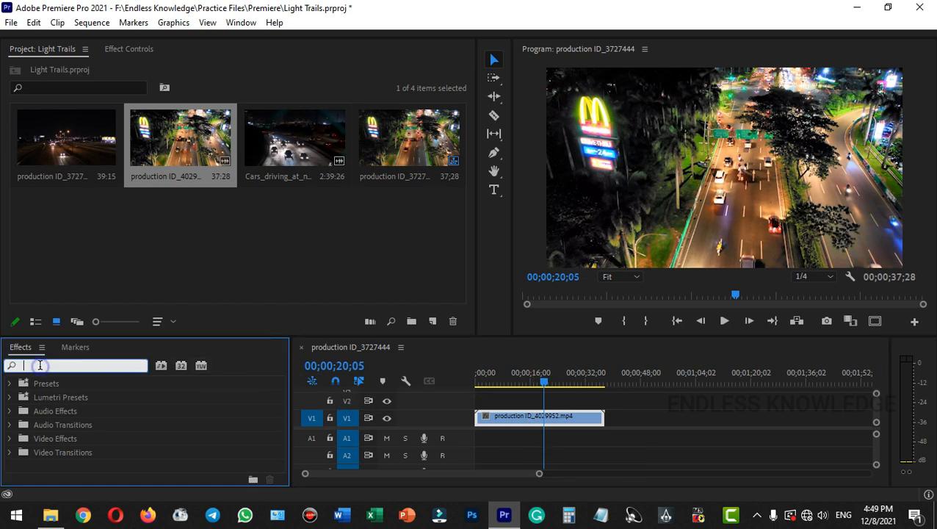
text(echo)
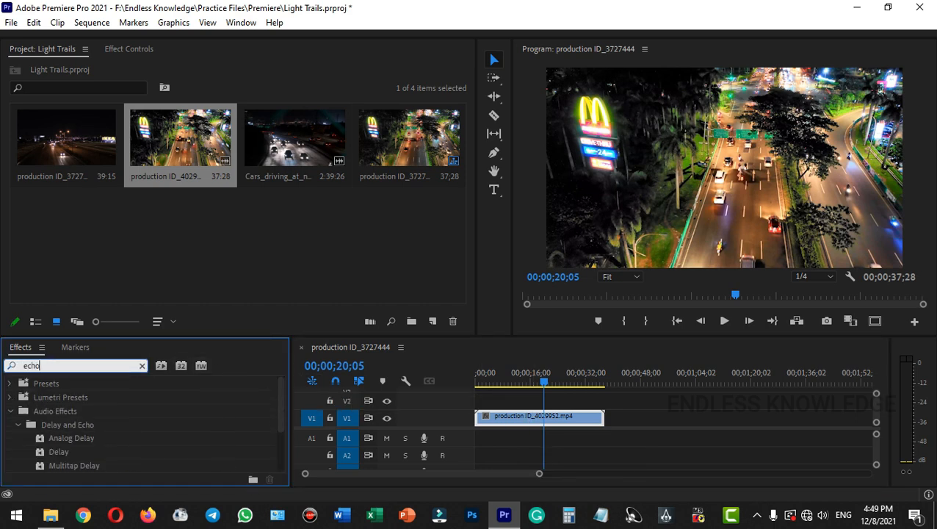
scroll(59, 406, down, 2)
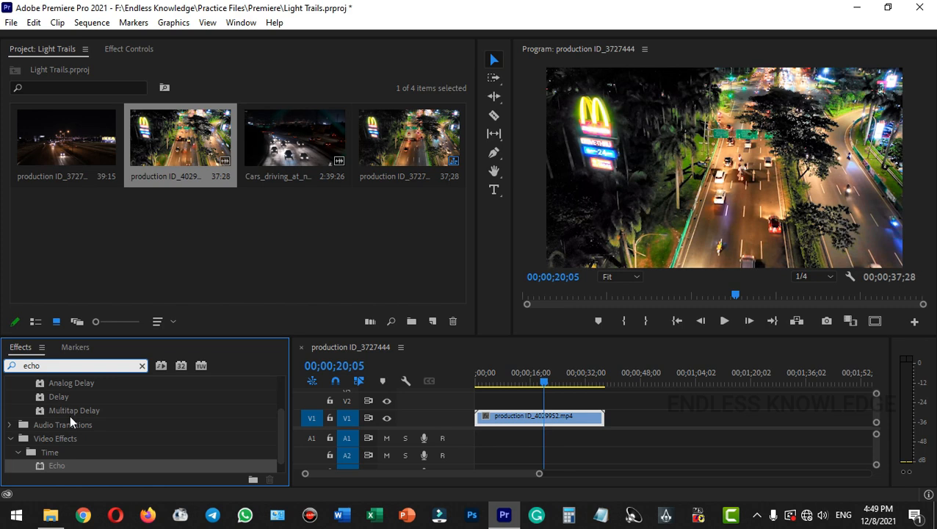
scroll(70, 414, down, 1)
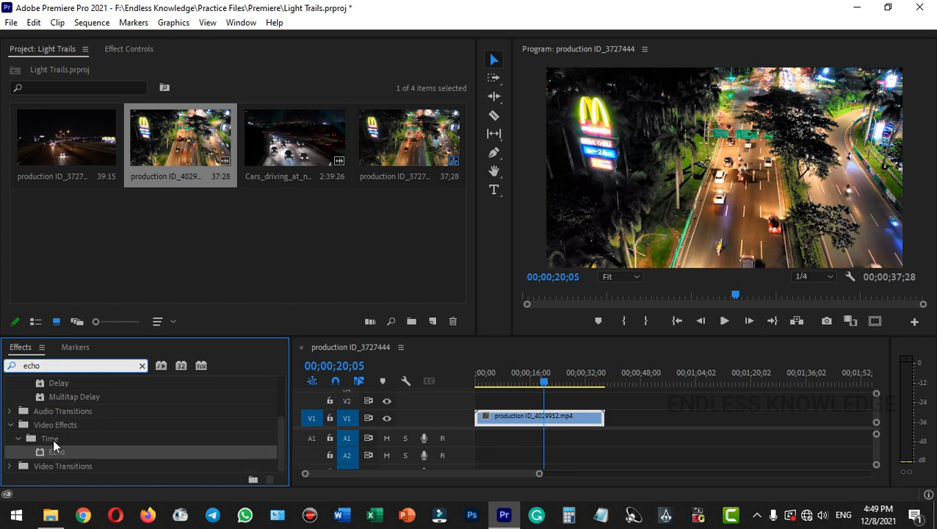
drag(58, 450, 512, 418)
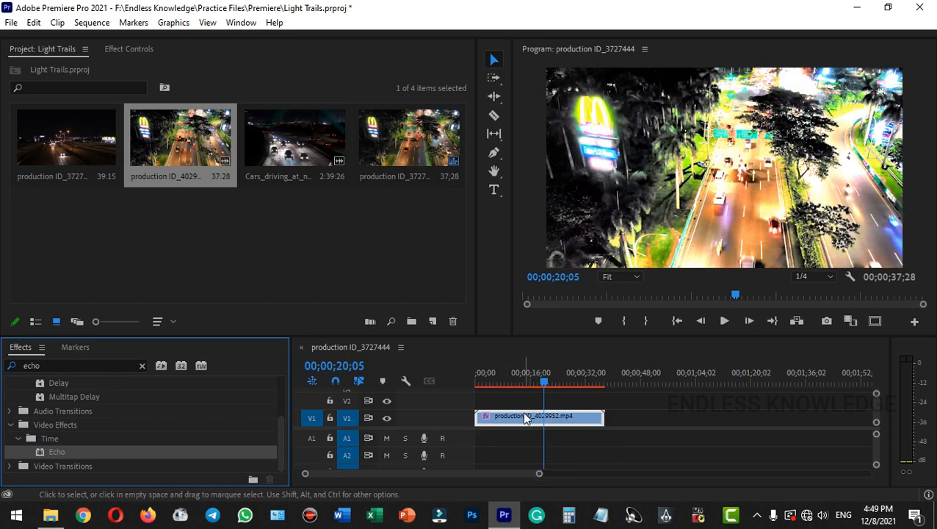
Open the V1 clip's effect settings, toggle Echo off and on to compare, and set its Echo Operator to Maximum
click(526, 417)
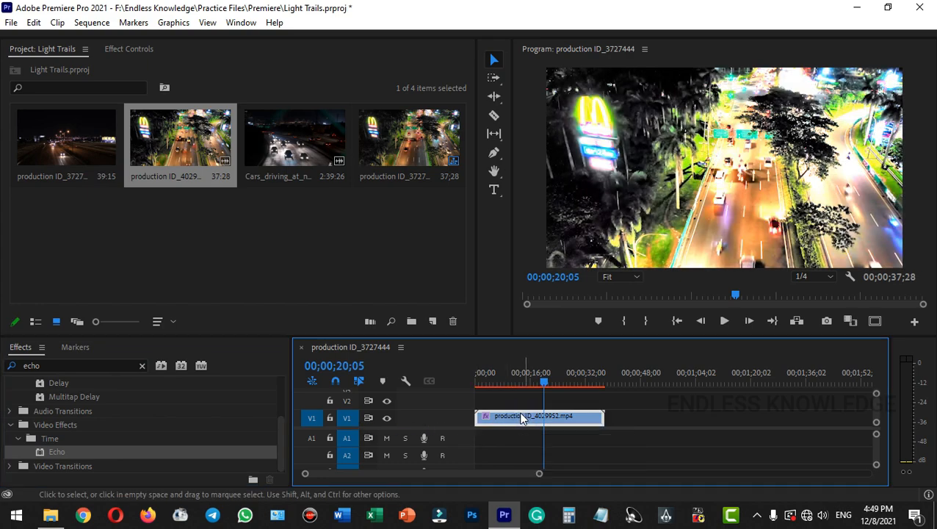
click(132, 50)
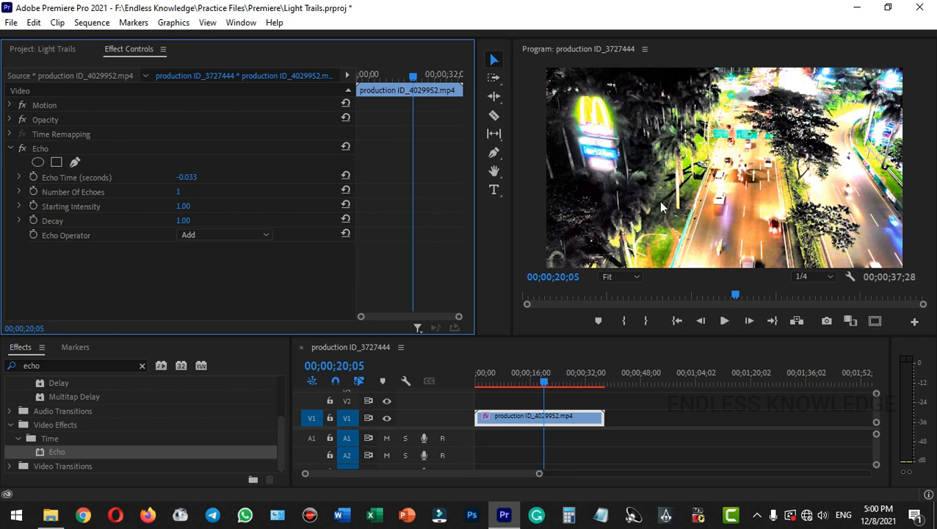
click(25, 149)
click(25, 148)
click(246, 236)
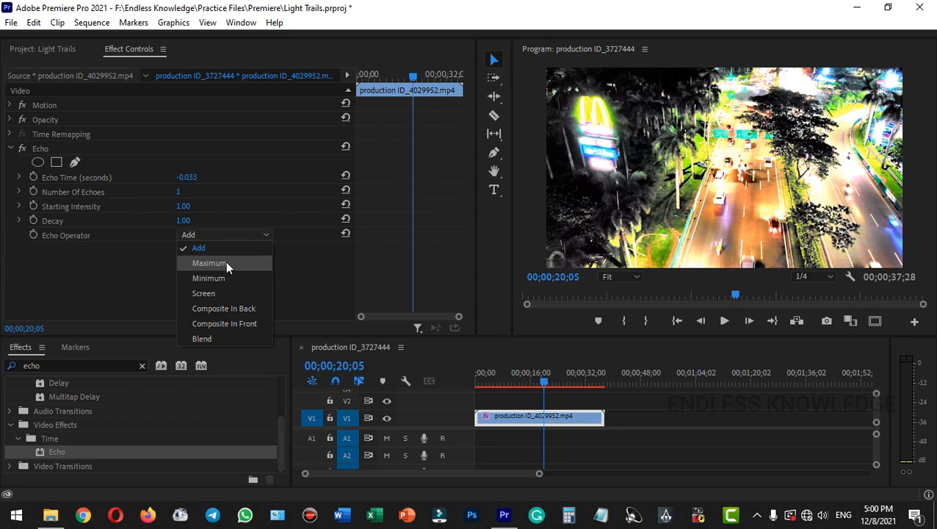
click(225, 263)
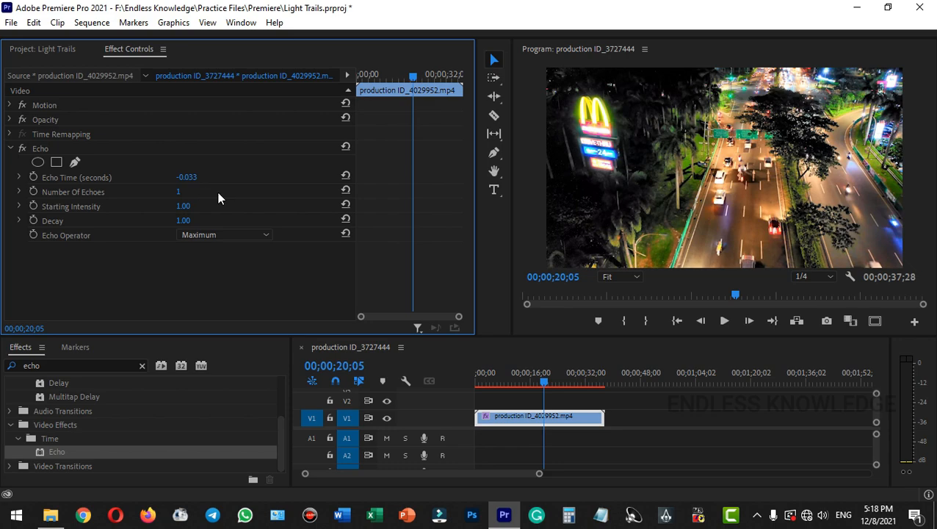
Zoom the program preview to 100% and set the Echo effect's Number Of Echoes to 10
click(622, 277)
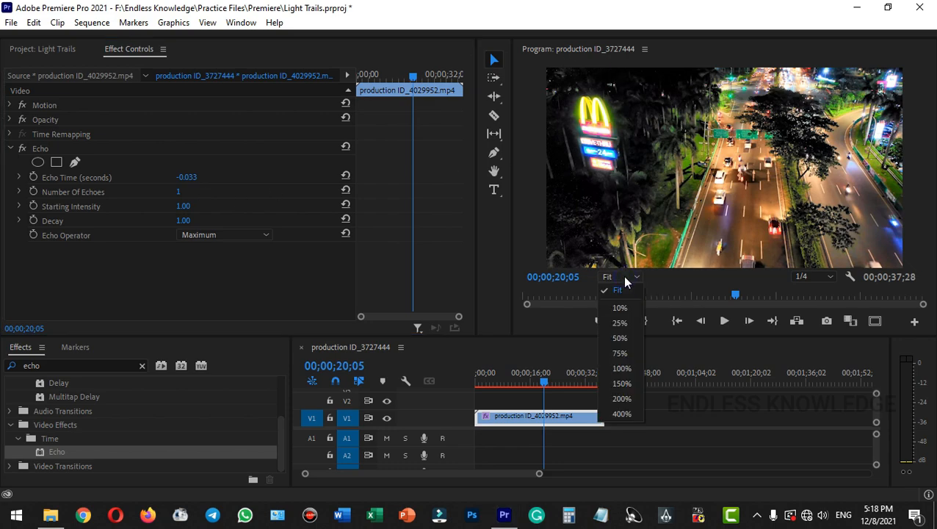
click(631, 368)
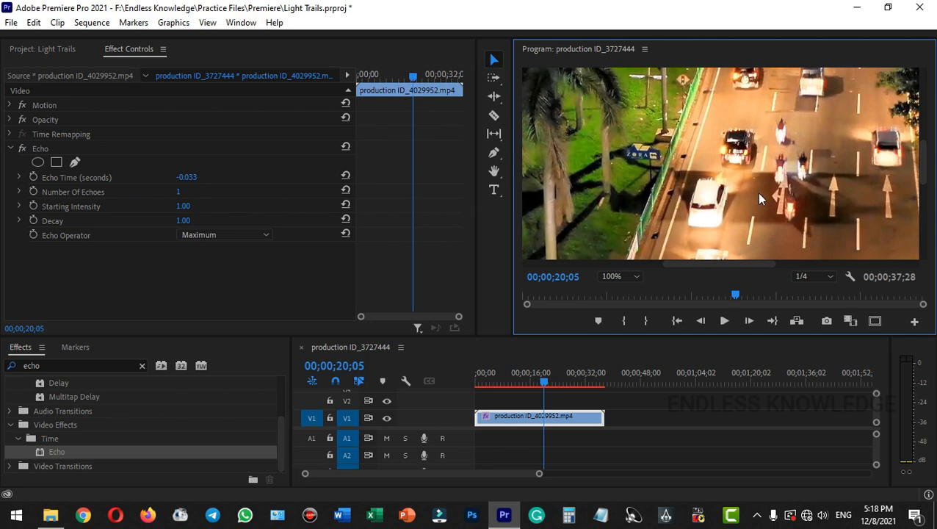
click(181, 191)
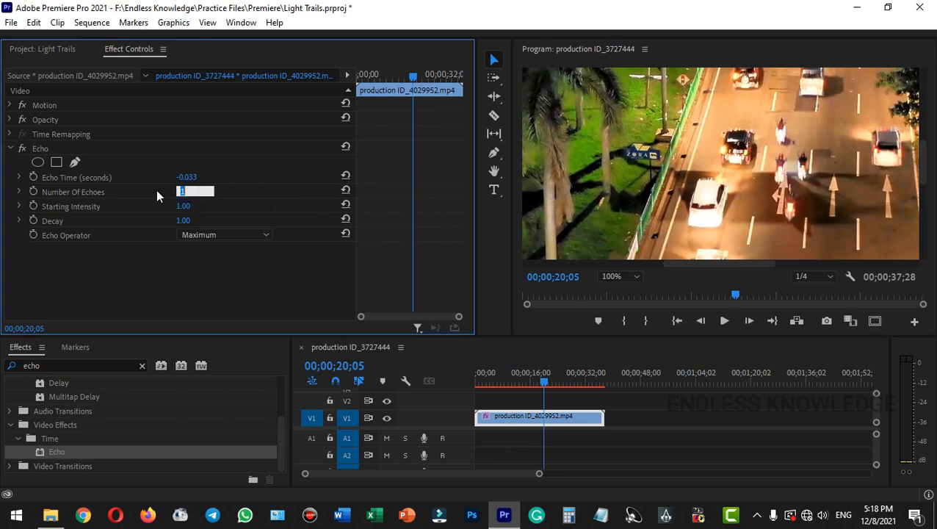
text(10)
key(Return)
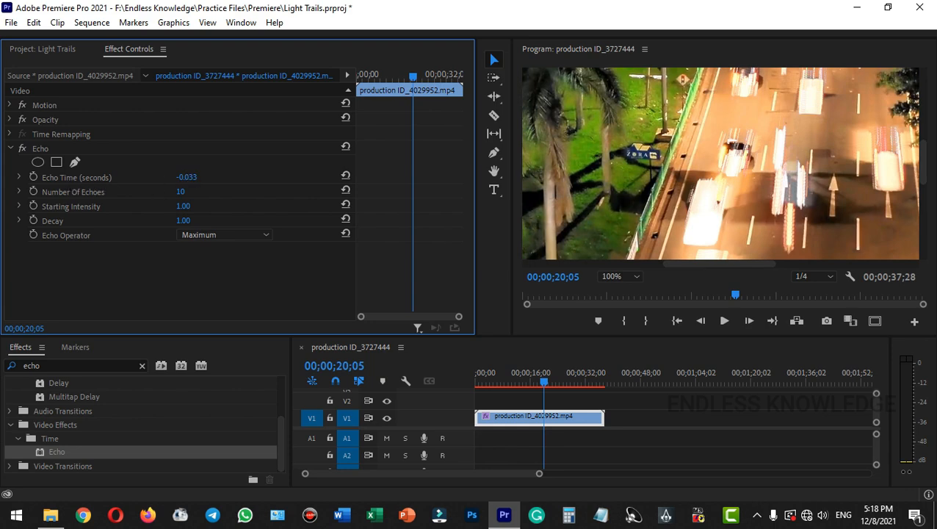
Try different Echo Time values on the clip's Echo effect and set it to -0.020 seconds
drag(188, 177, 195, 178)
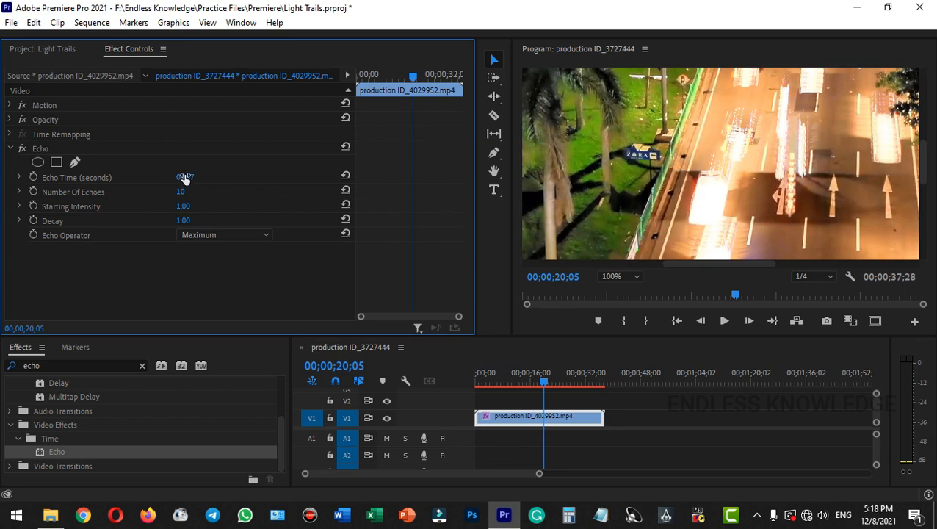
drag(184, 180, 96, 180)
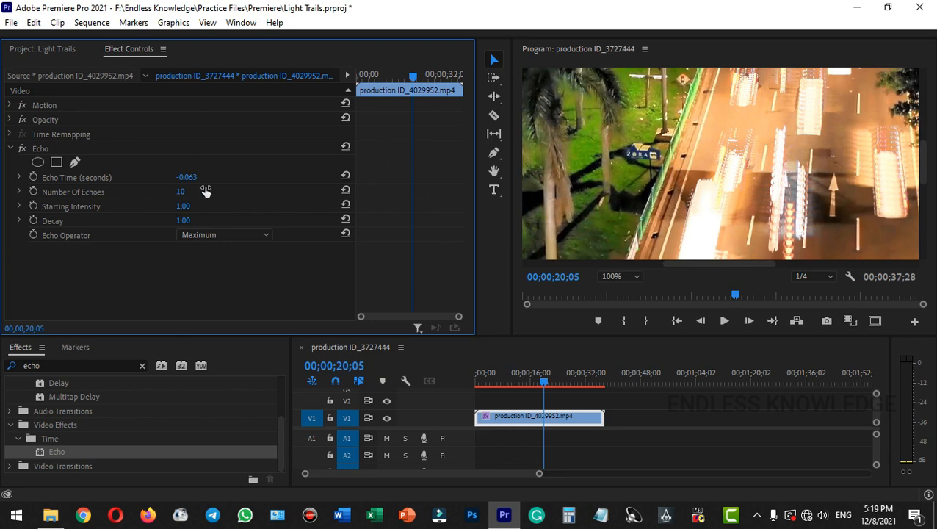
click(186, 177)
text(-0.020)
key(Return)
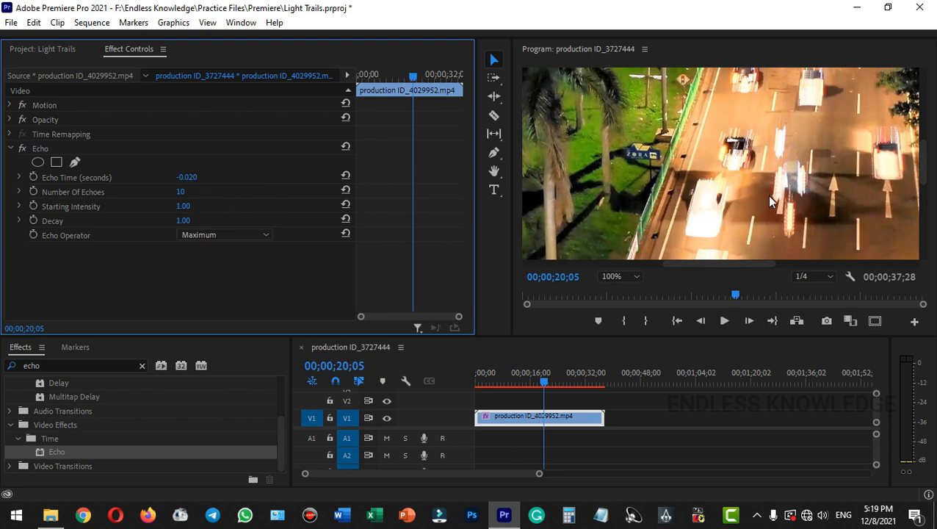
Set the Echo effect's Number Of Echoes to 75 and fit the whole frame in the program preview
click(182, 191)
text(75)
key(Return)
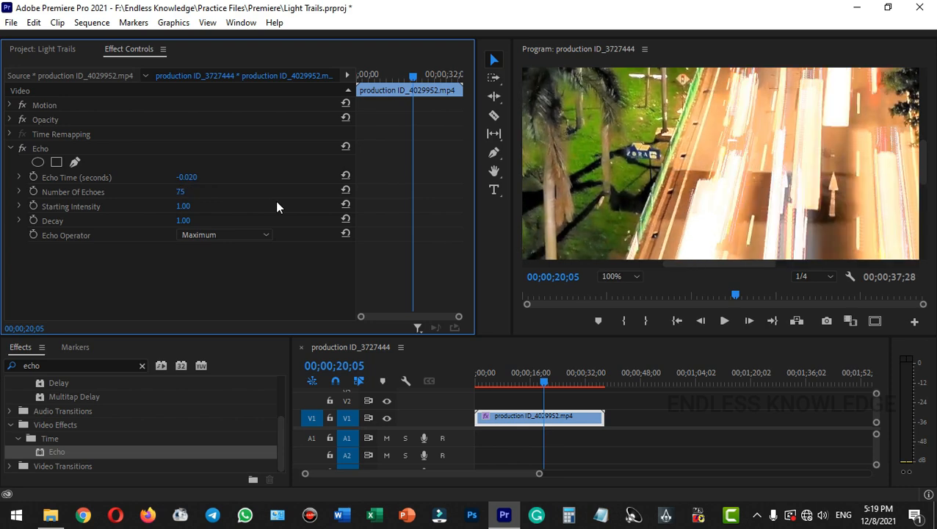
click(629, 282)
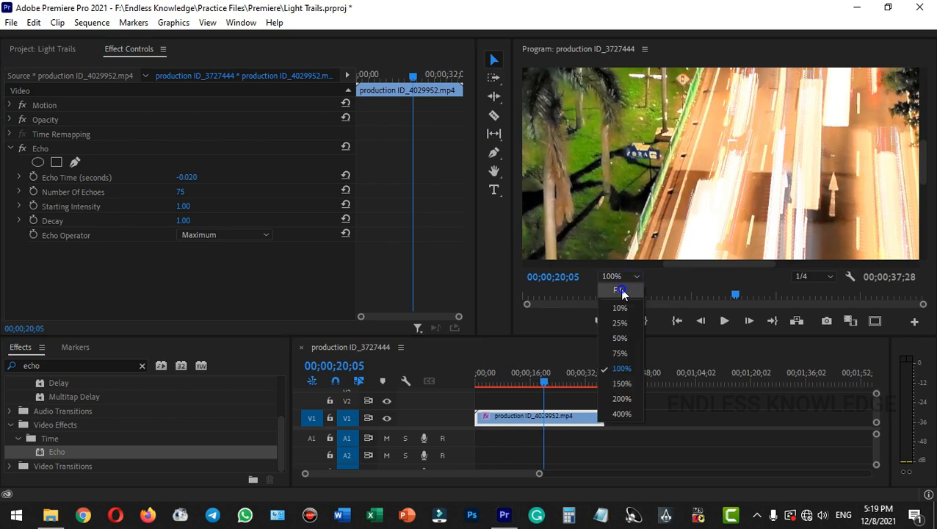
click(621, 294)
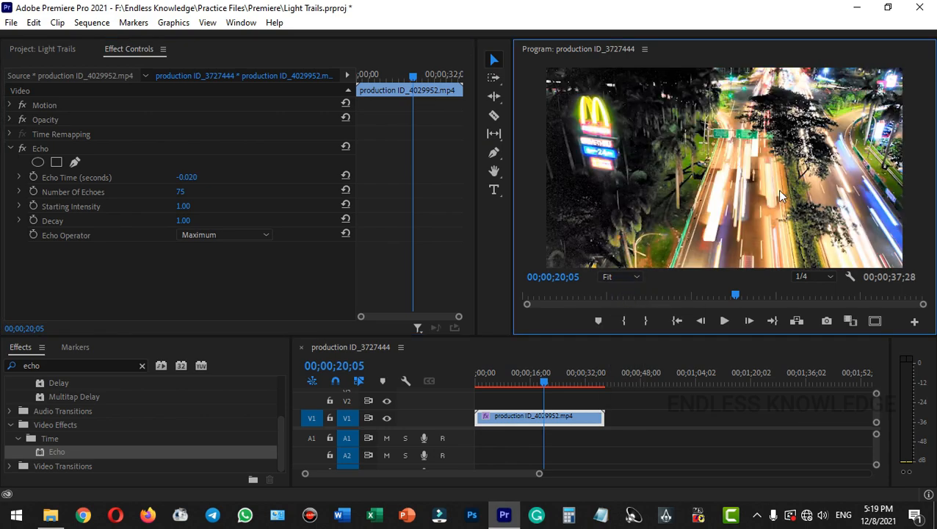
Try 150 as the Echo effect's Number Of Echoes to lengthen the light trails
click(183, 192)
text(158)
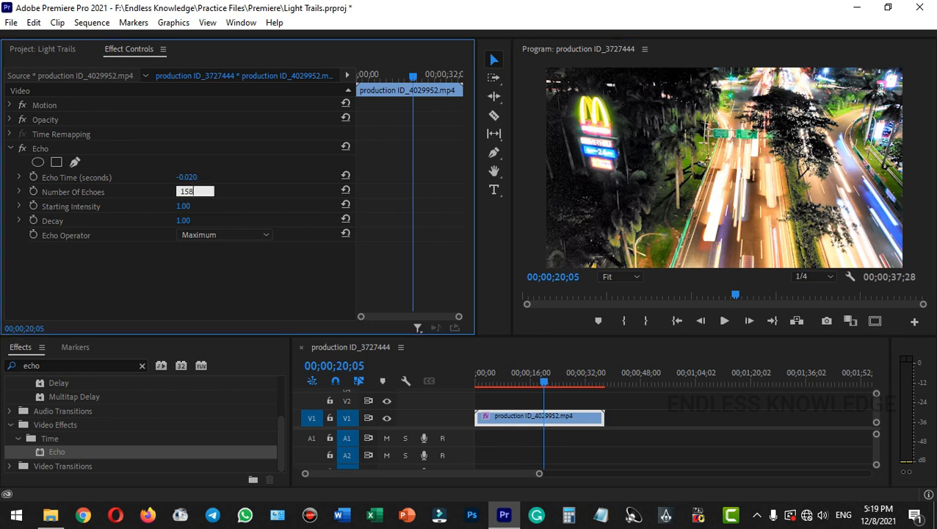
key(BackSpace)
text(0)
key(Return)
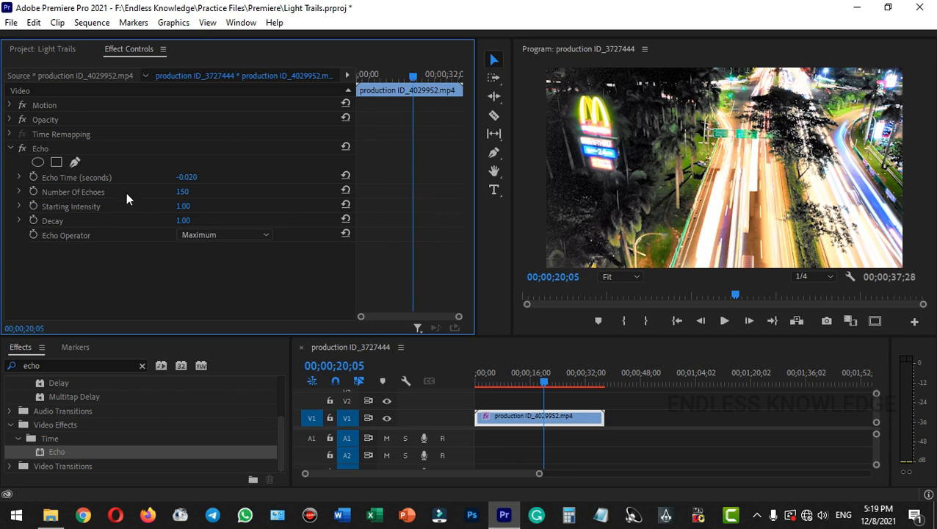
Return the Echo effect's Number Of Echoes to 75 and play a short stretch of the clip
click(183, 191)
text(75)
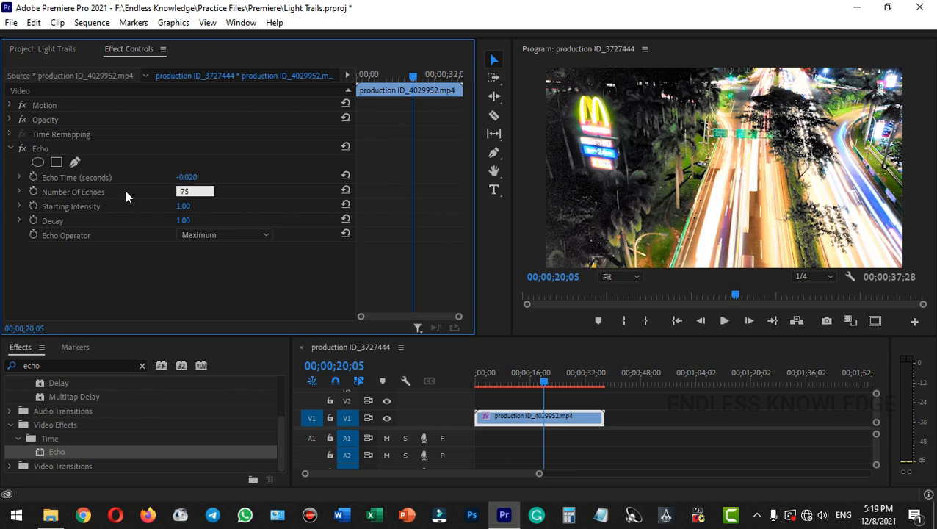
key(Return)
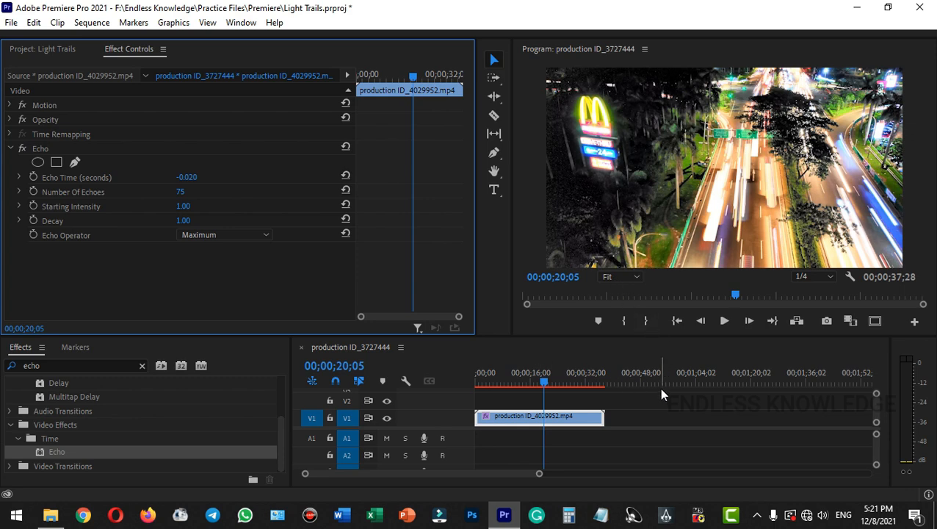
key(space)
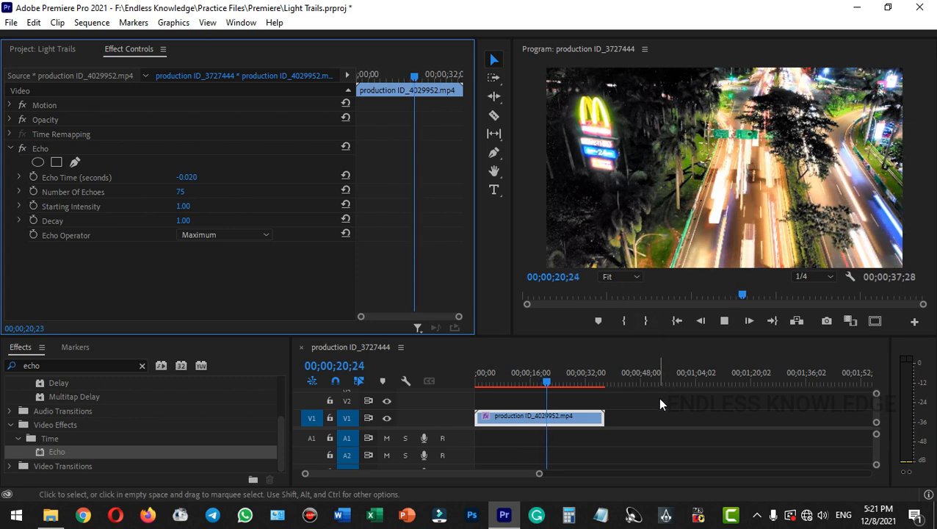
key(space)
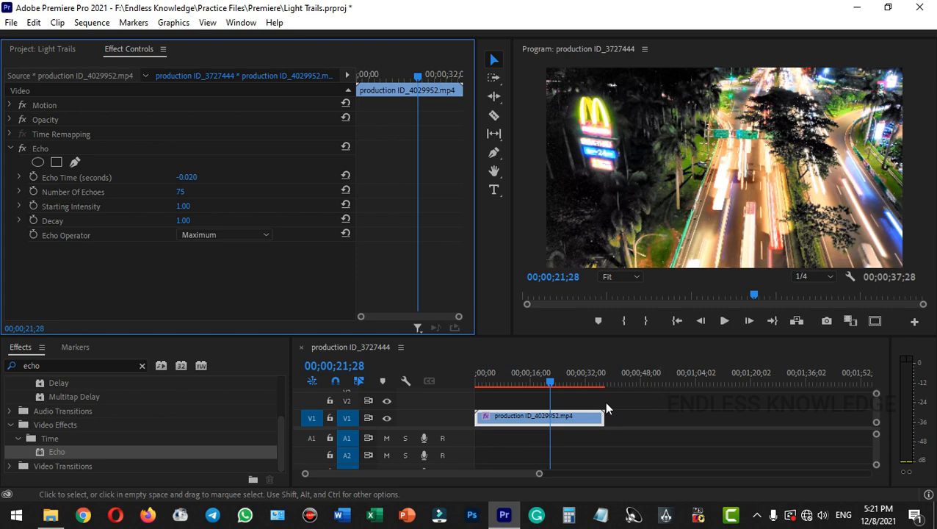
Set the V1 clip's speed to 500% with Optical Flow time interpolation and move the playhead to 00;00;04;00
right_click(564, 417)
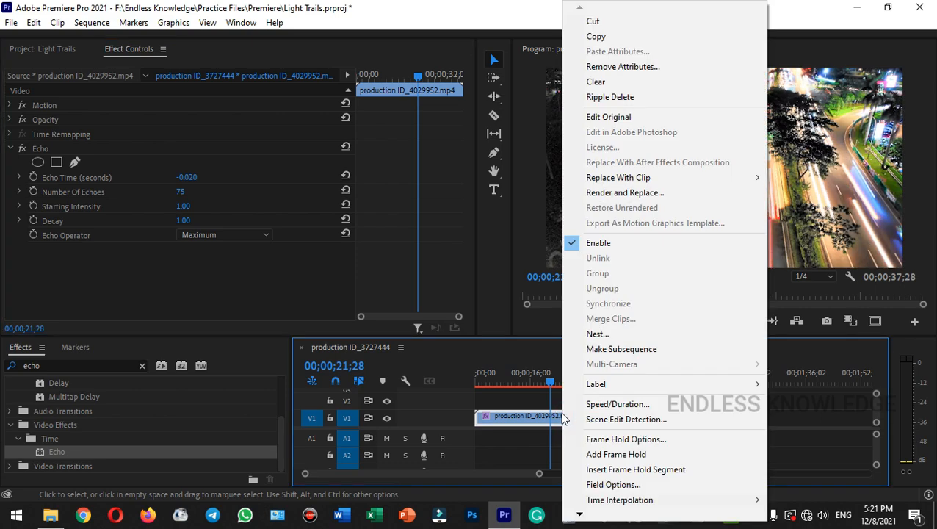
click(617, 404)
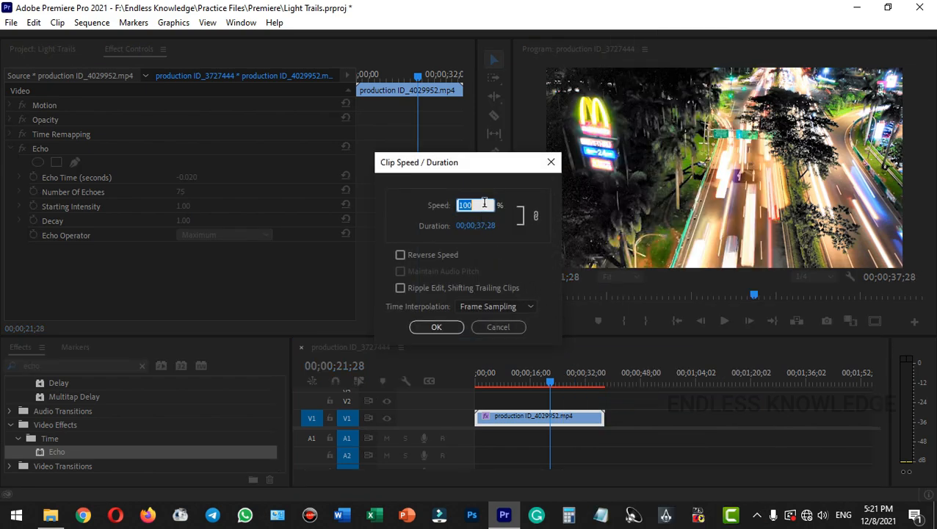
key(BackSpace)
text(2)
key(BackSpace)
text(500)
click(502, 306)
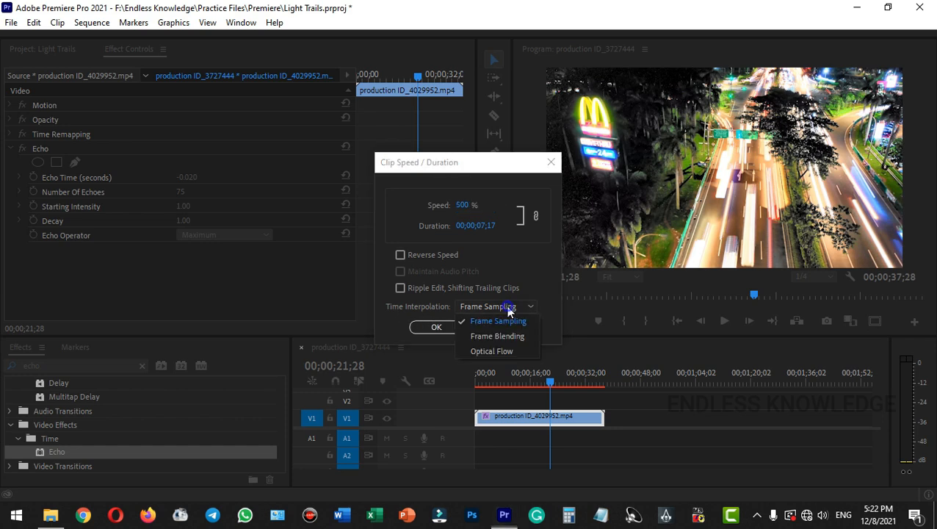
click(499, 351)
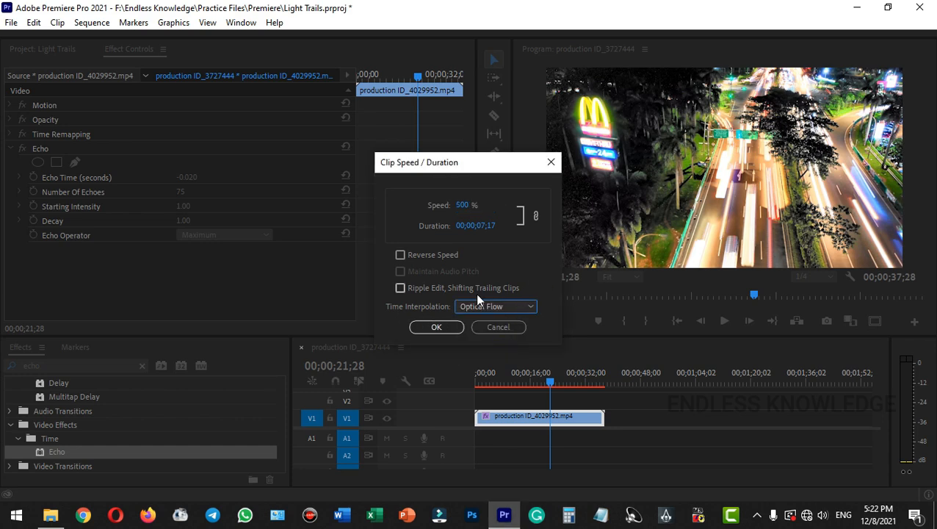
click(439, 328)
click(491, 376)
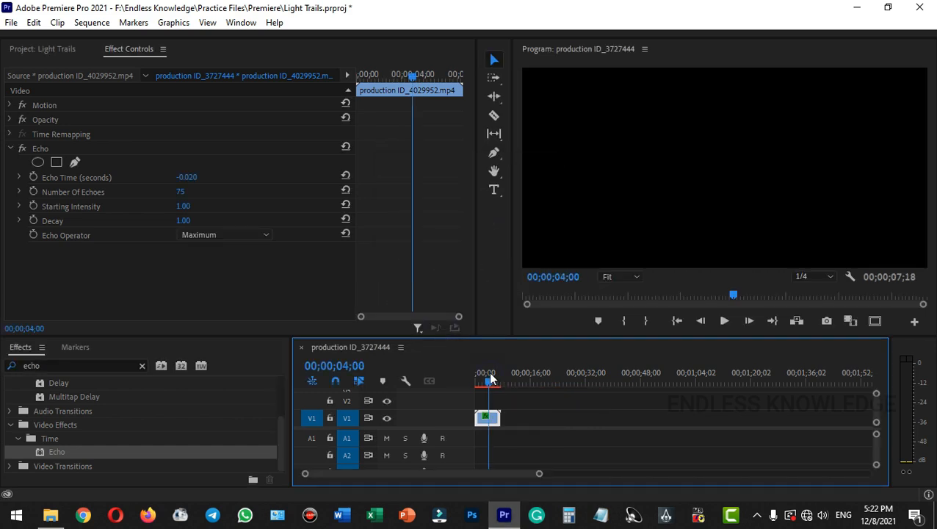